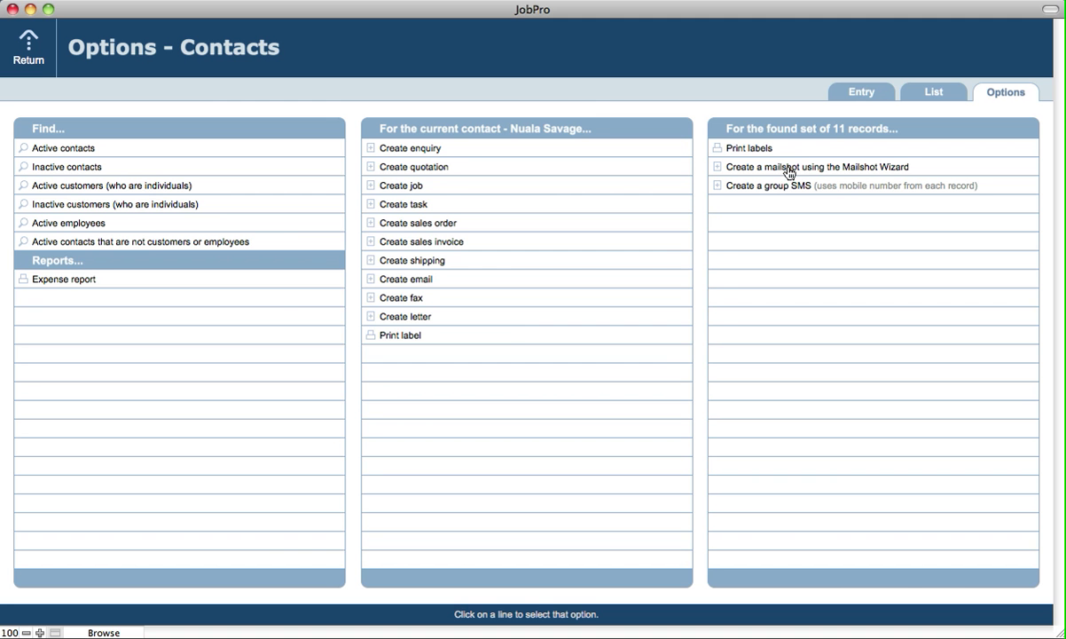
- Start a mailshot for the found set of contacts with the Mailshot Wizard and set its type to Email
left_click(788, 168)
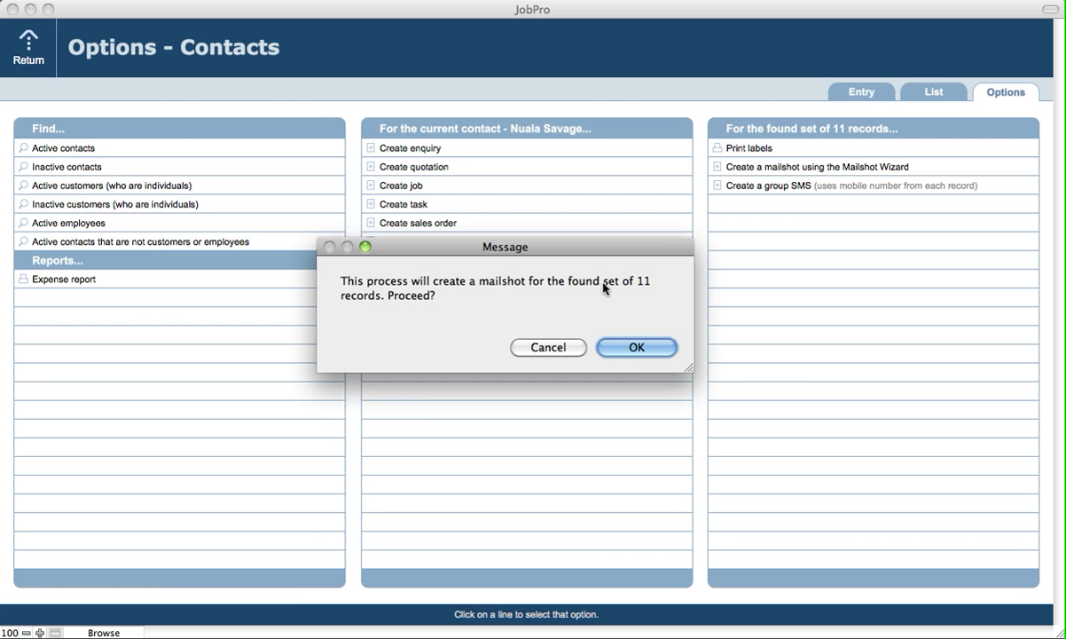
left_click(636, 353)
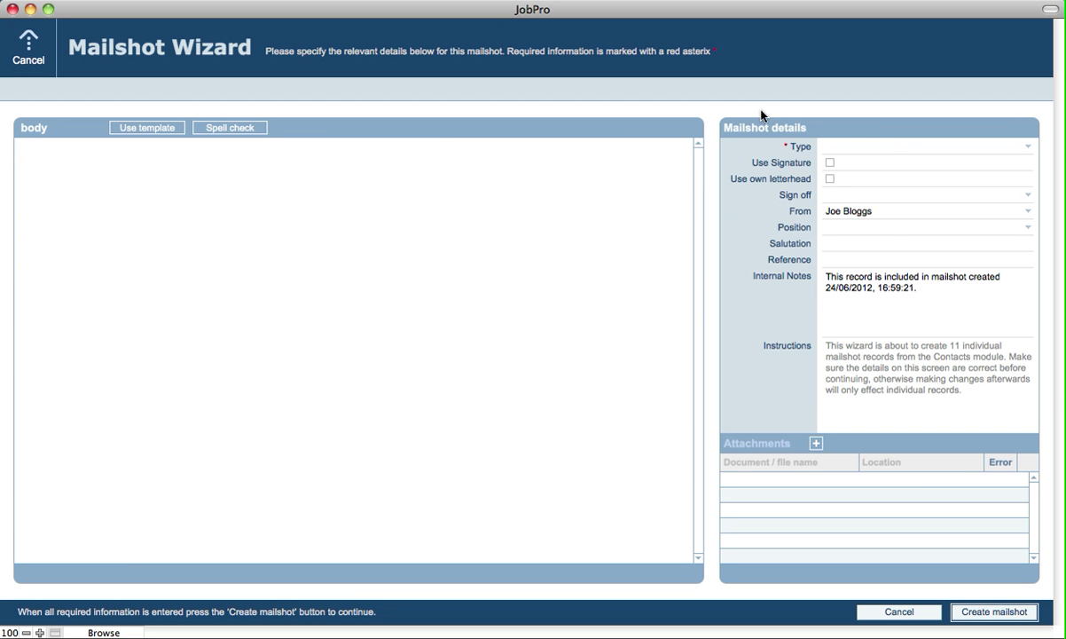
left_click(863, 147)
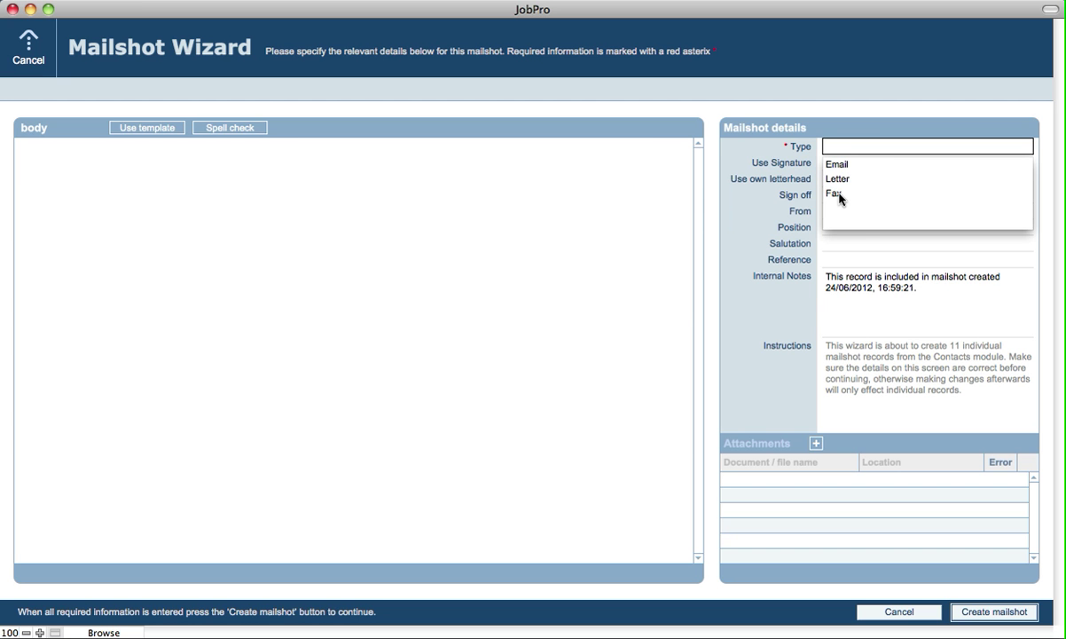
left_click(837, 164)
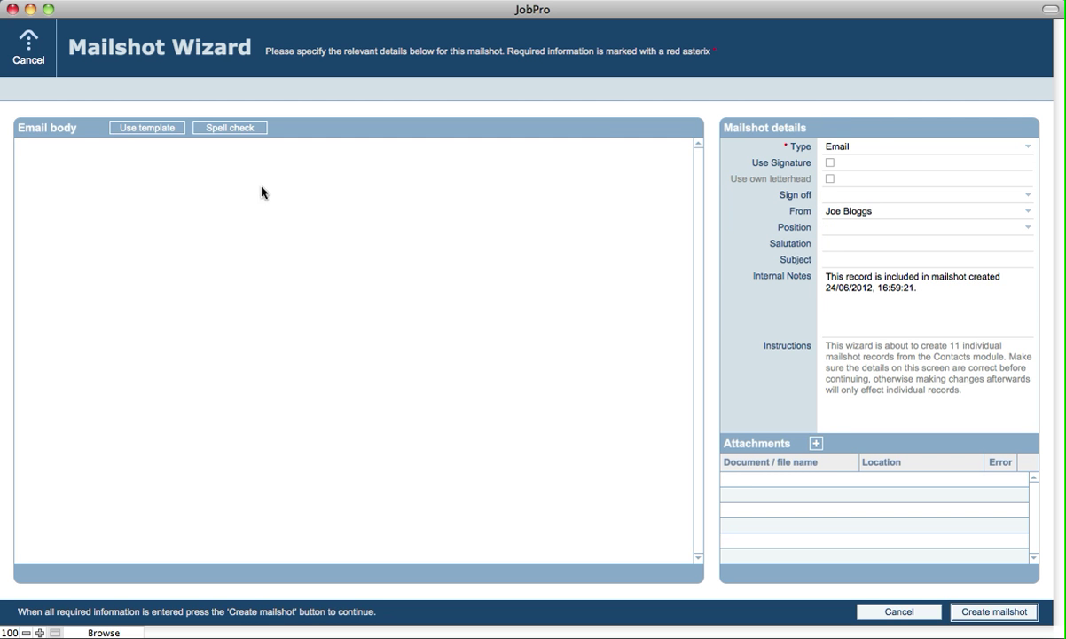
left_click(225, 165)
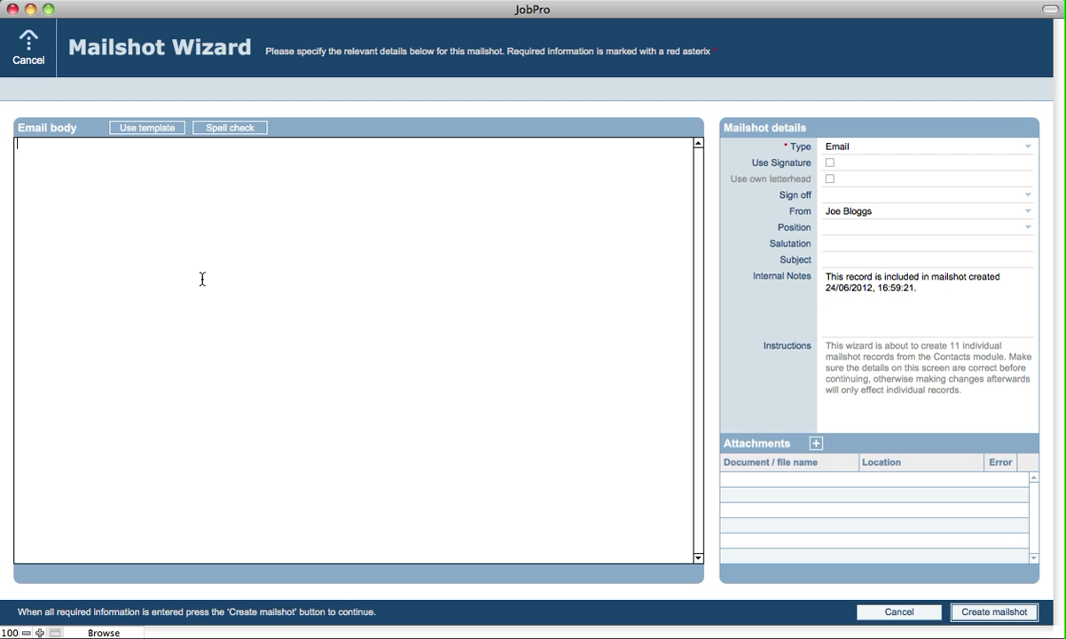
left_click(130, 130)
left_click(620, 103)
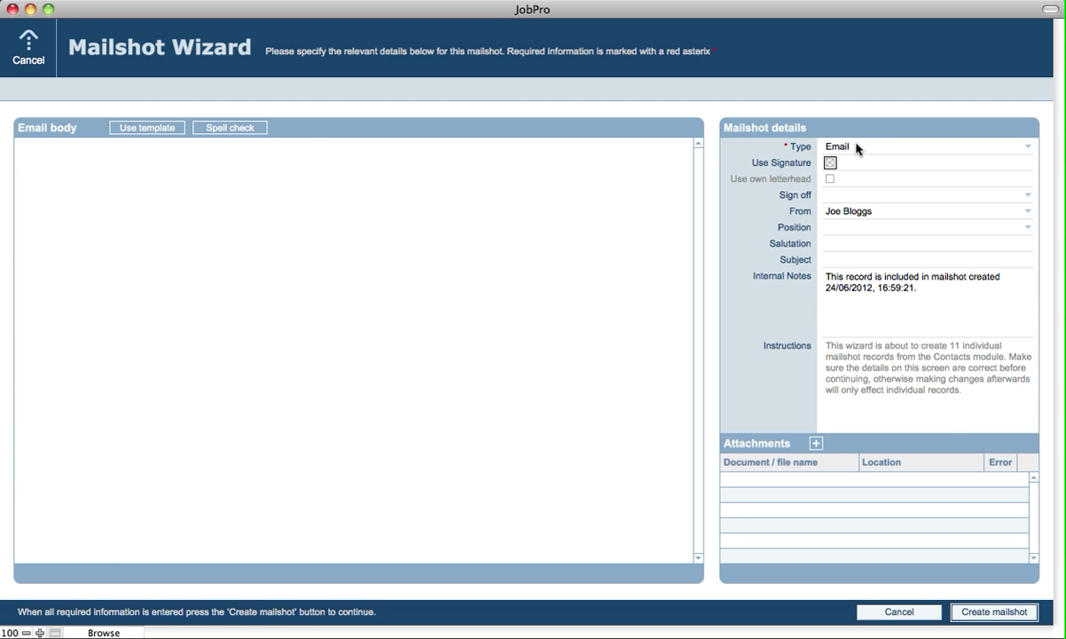
- Enable the Use Signature option for the email mailshot
left_click(830, 163)
left_click(830, 179)
left_click(830, 179)
- Examine the available sign-off phrases and positions, and the empty salutation and subject fields of the mailshot
left_click(848, 195)
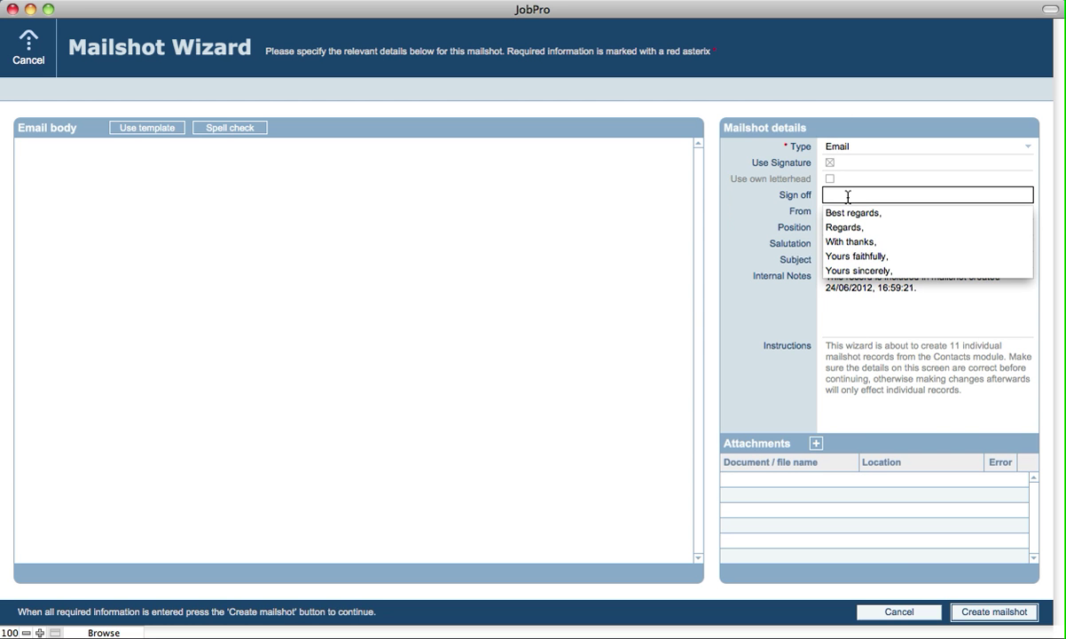
left_click(752, 231)
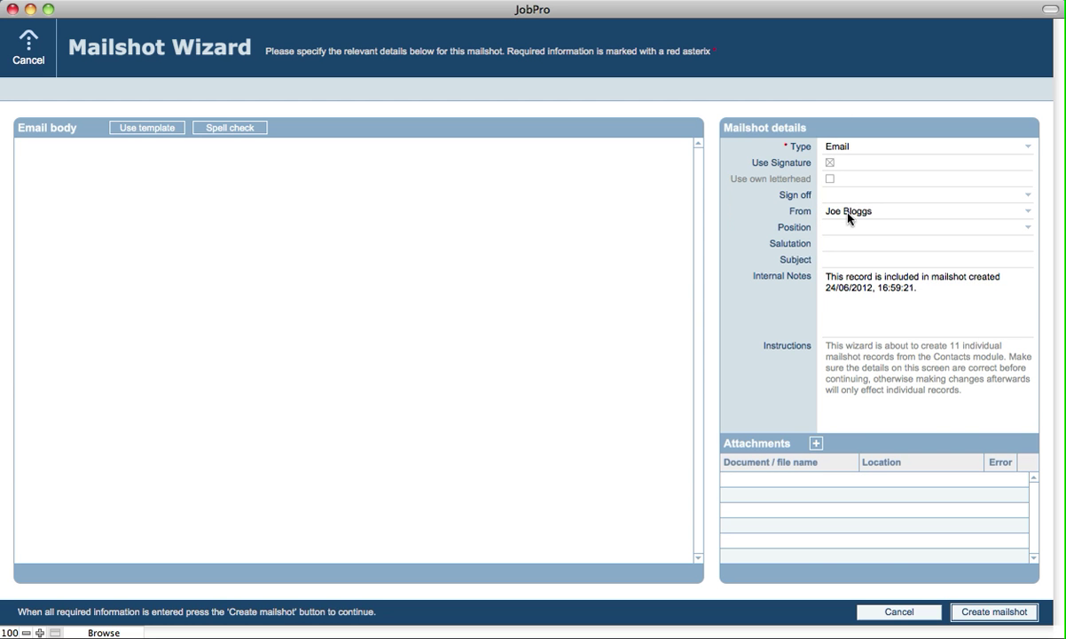
left_click(845, 228)
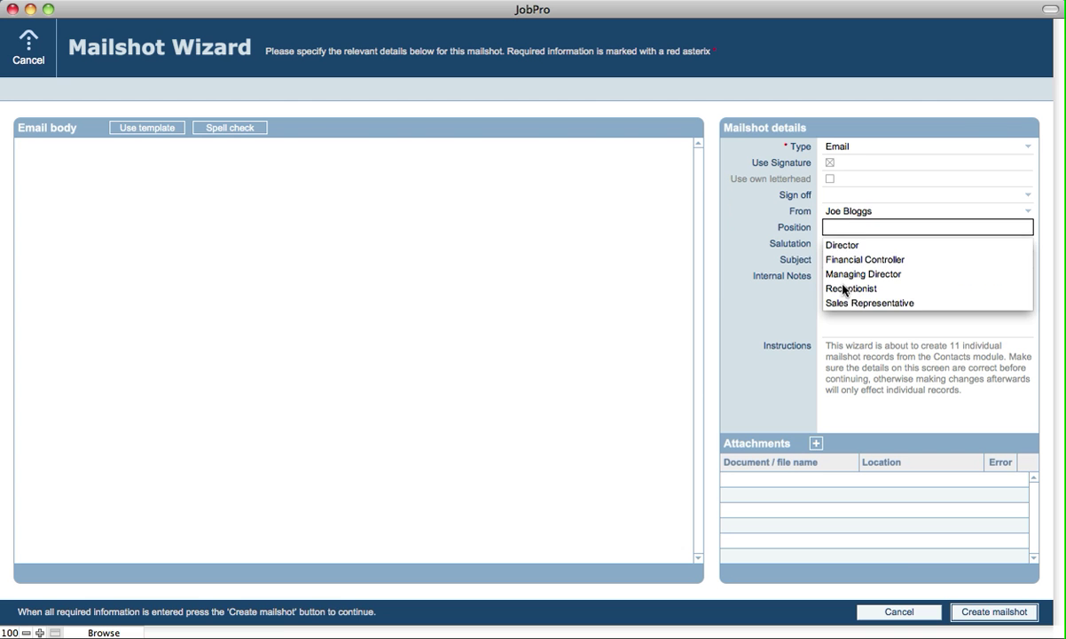
left_click(718, 293)
left_click(852, 244)
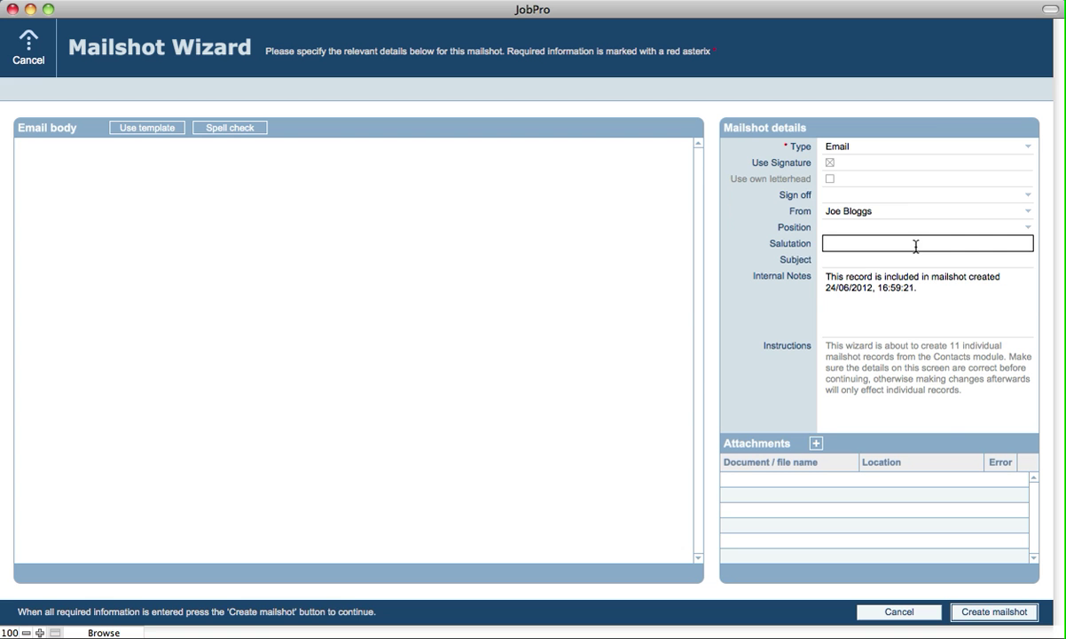
left_click(861, 260)
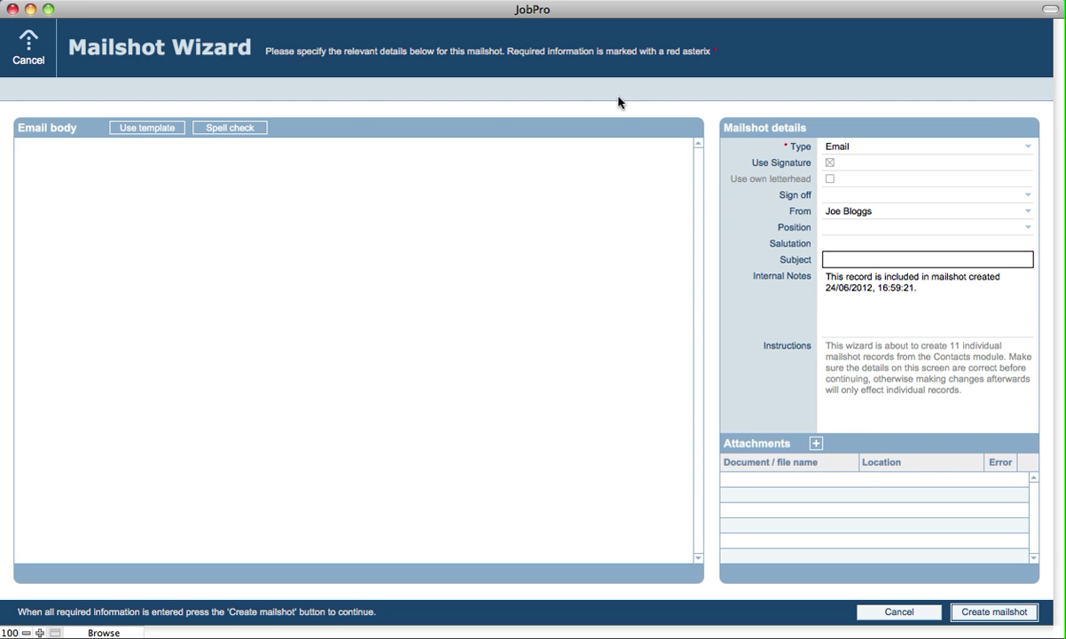
left_click(489, 105)
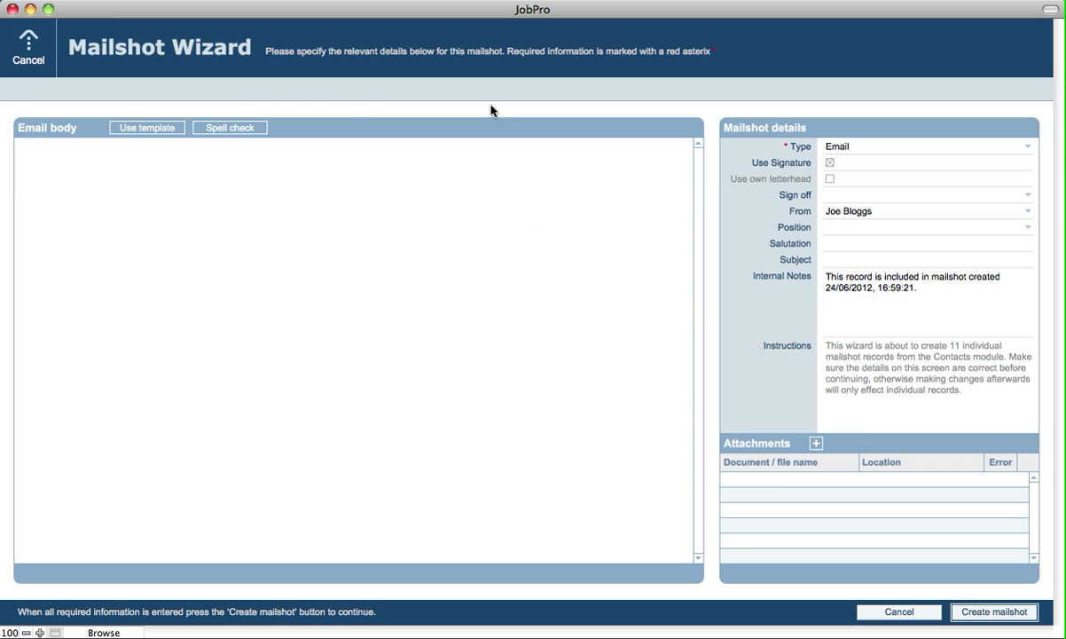
- Enter "Here is some sample text for an email." as the email body
left_click(102, 200)
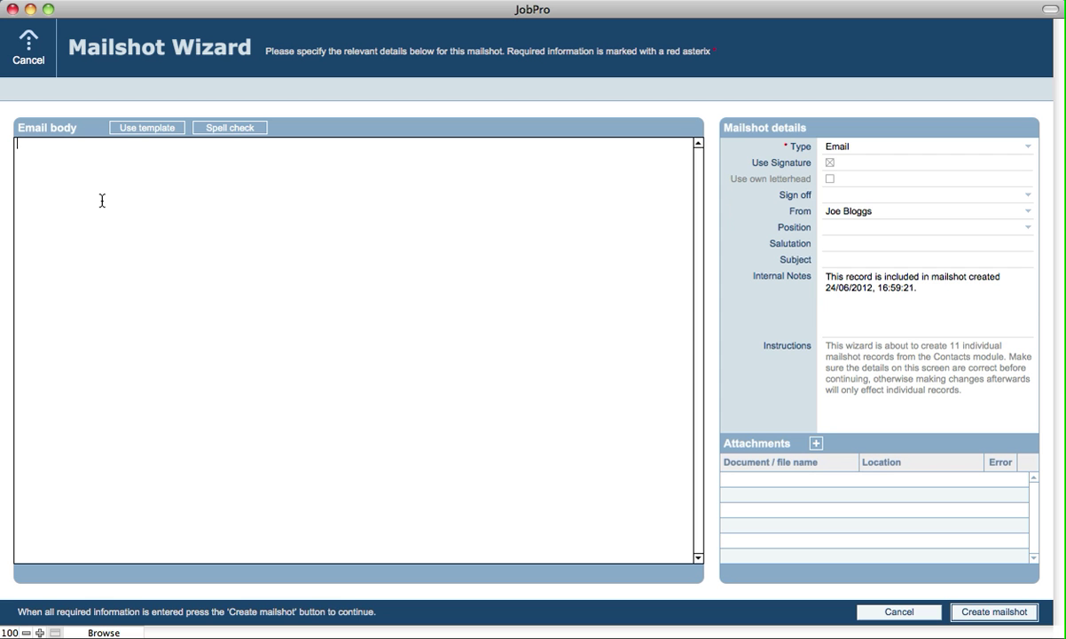
type("Here is some sample text")
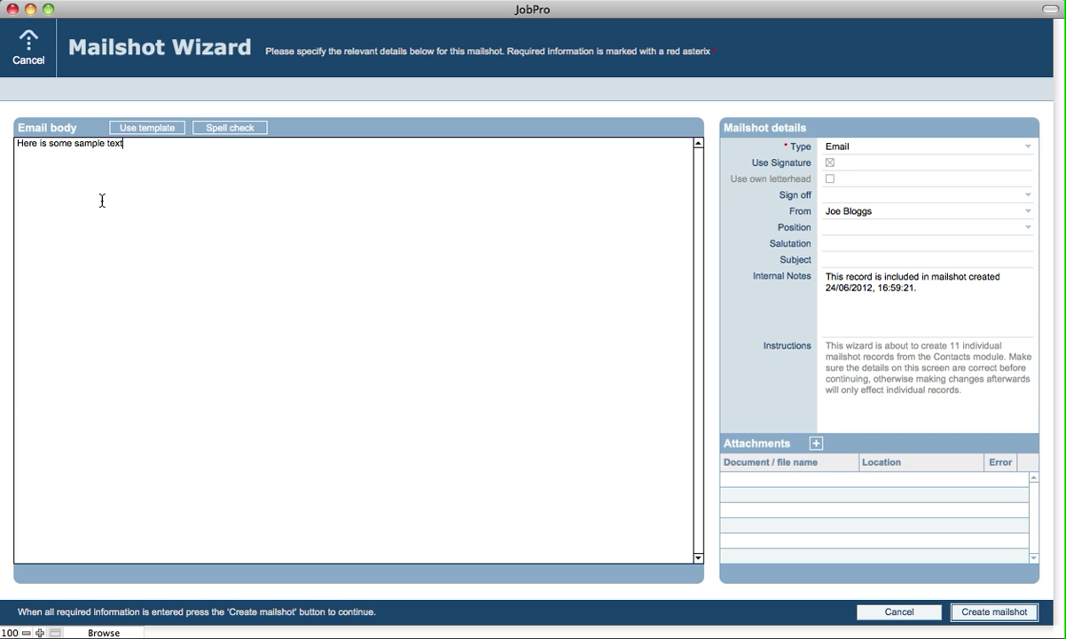
type(" for an email.")
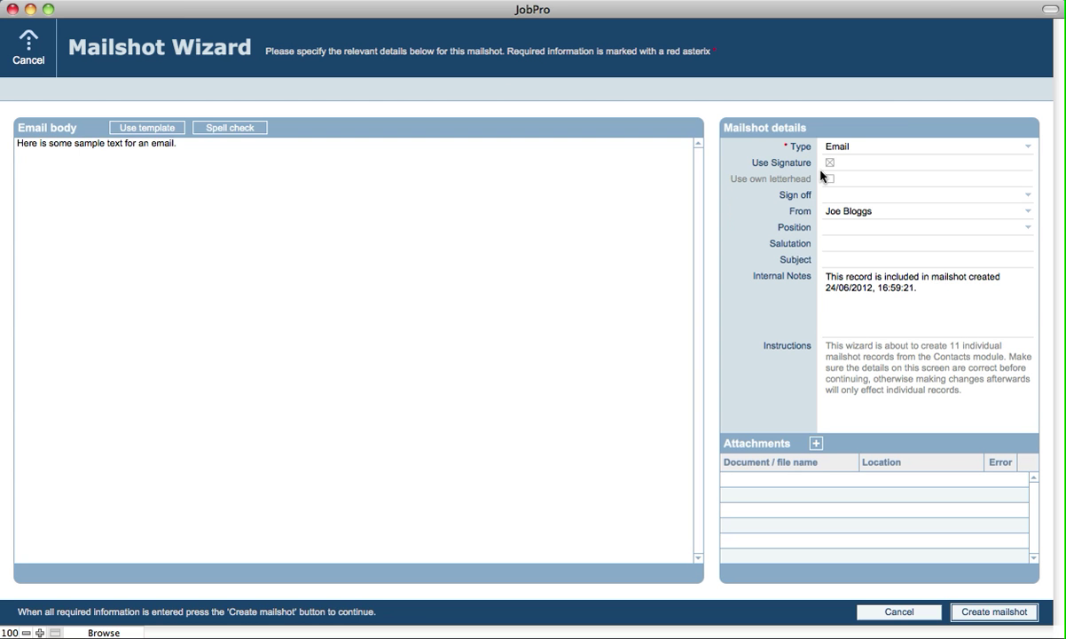
- Set the mailshot's sign off to "Best regards," and the sender's position to Sales Representative
left_click(856, 196)
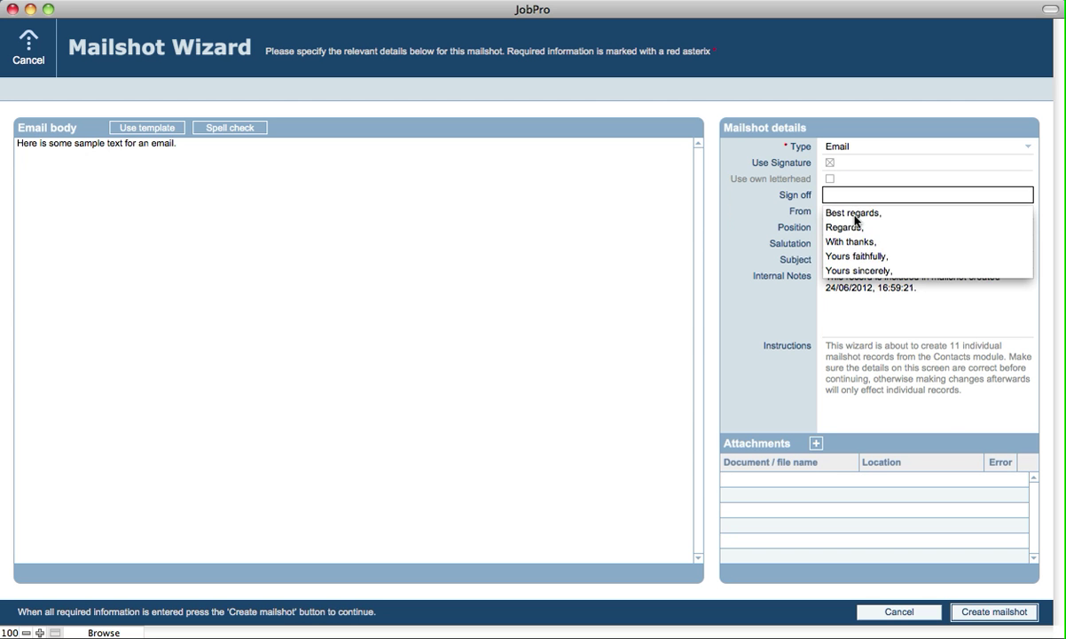
left_click(801, 212)
key("Tab")
key("Return")
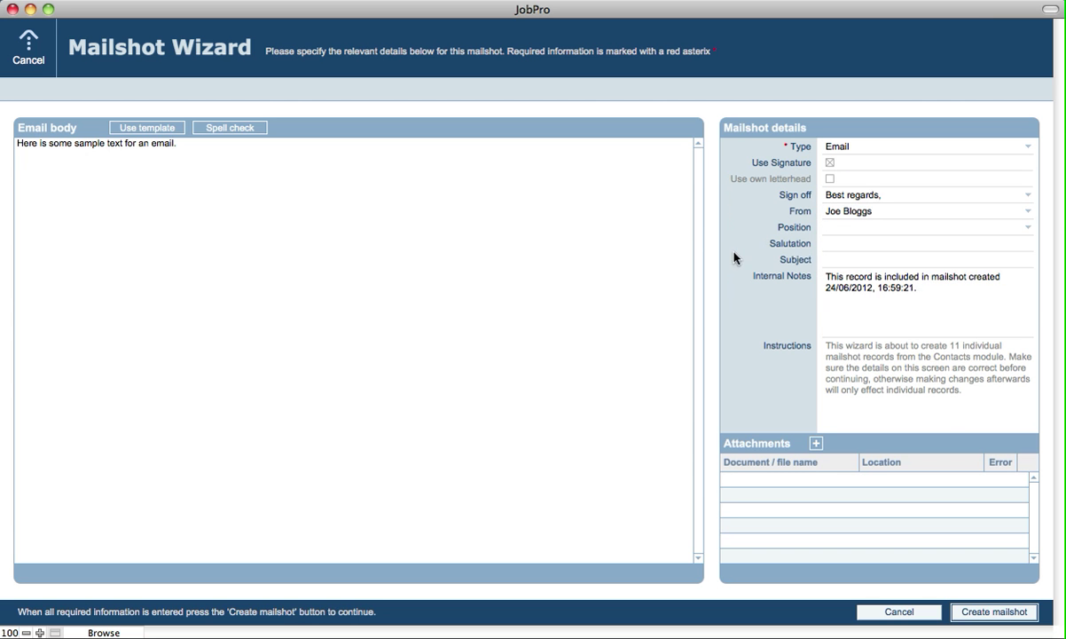
left_click(872, 228)
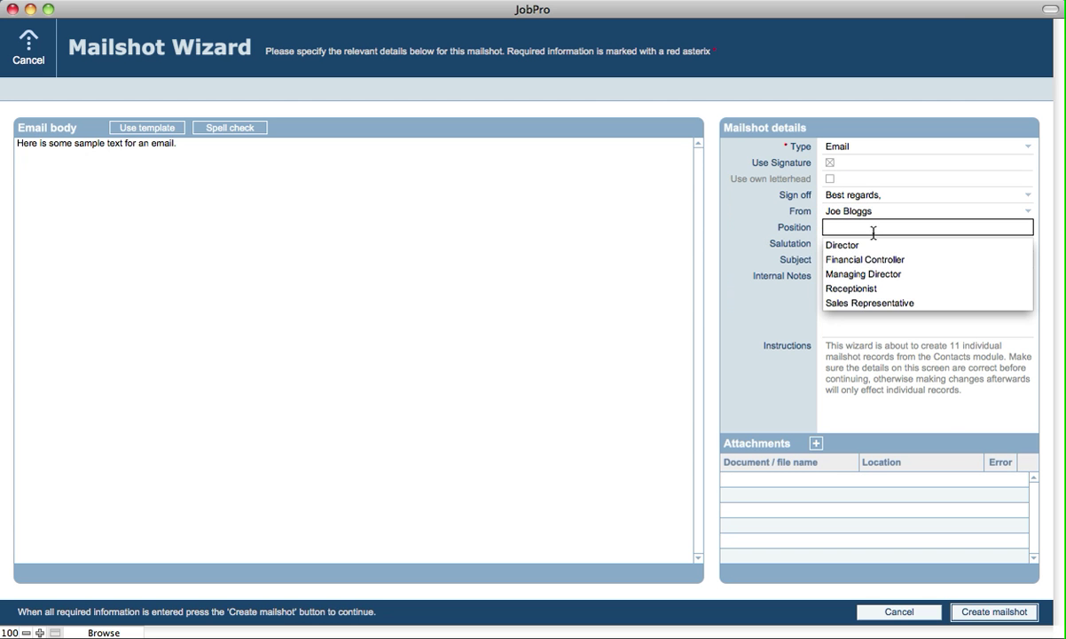
left_click(864, 303)
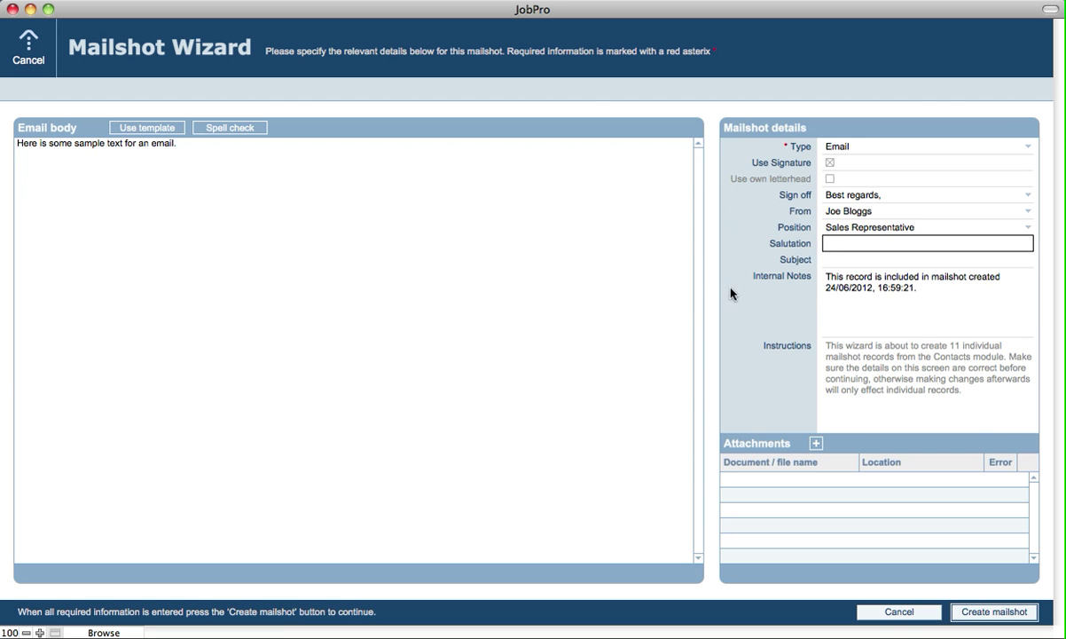
- Enter "Test email mailer" as the mailshot's subject
left_click(854, 261)
type("Test ")
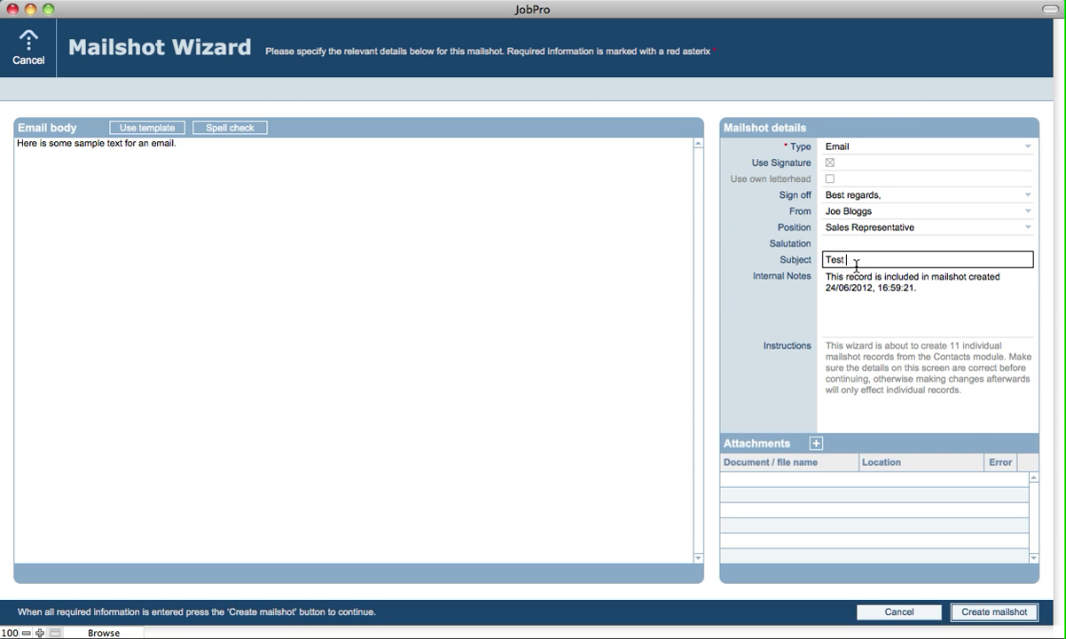
type("email mailer")
left_click(724, 325)
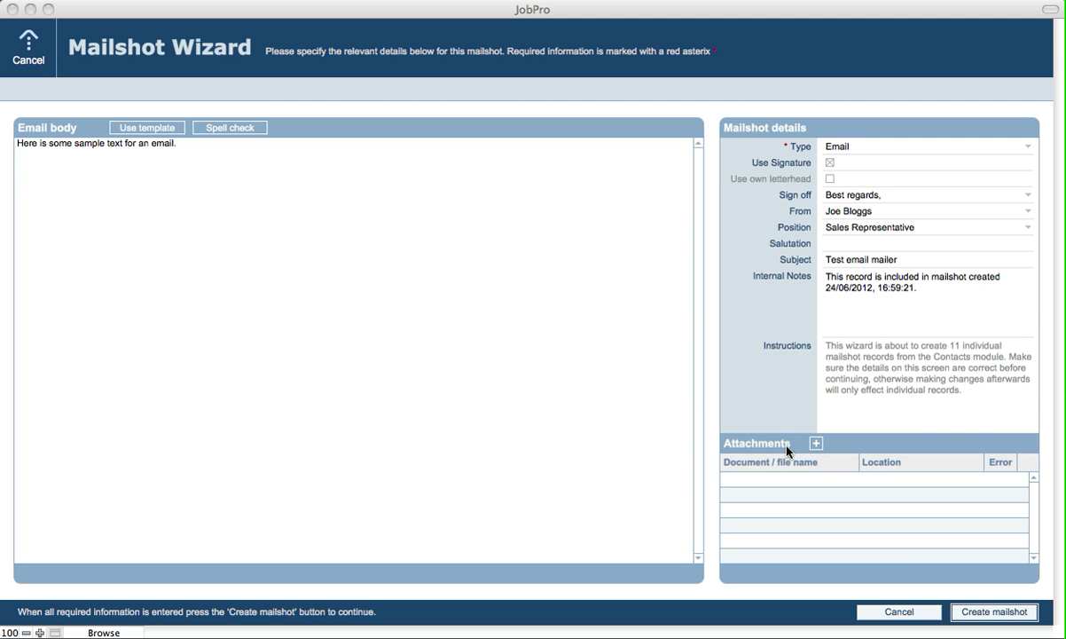
- Attach the existing document DIY_FM_Microsoft v1.1_10.pdf from the Documents module to the mailshot
left_click(816, 445)
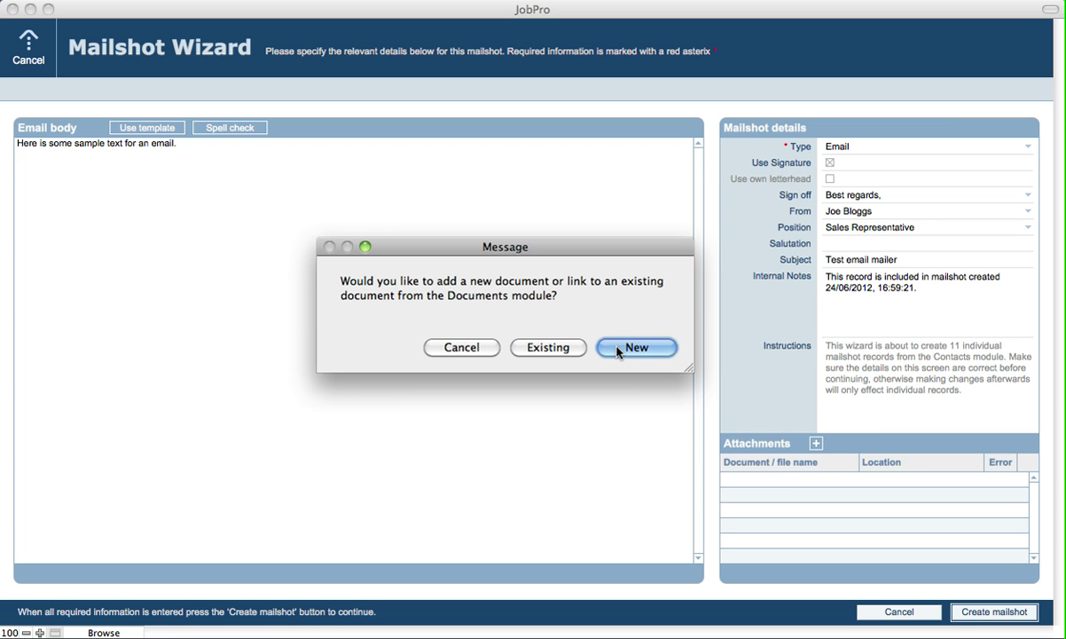
left_click(546, 348)
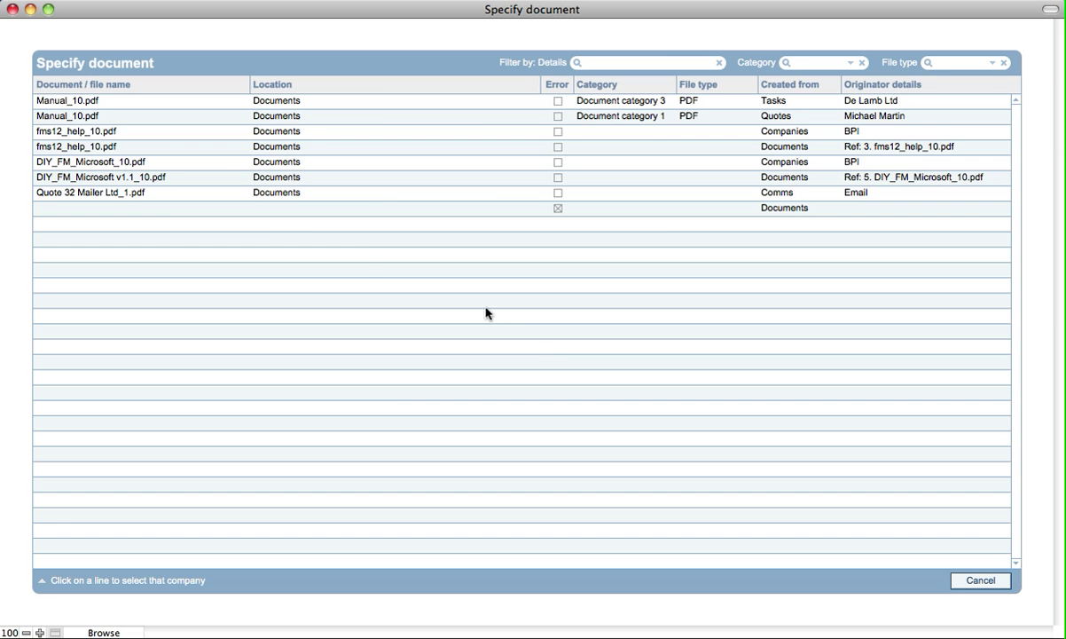
left_click(94, 181)
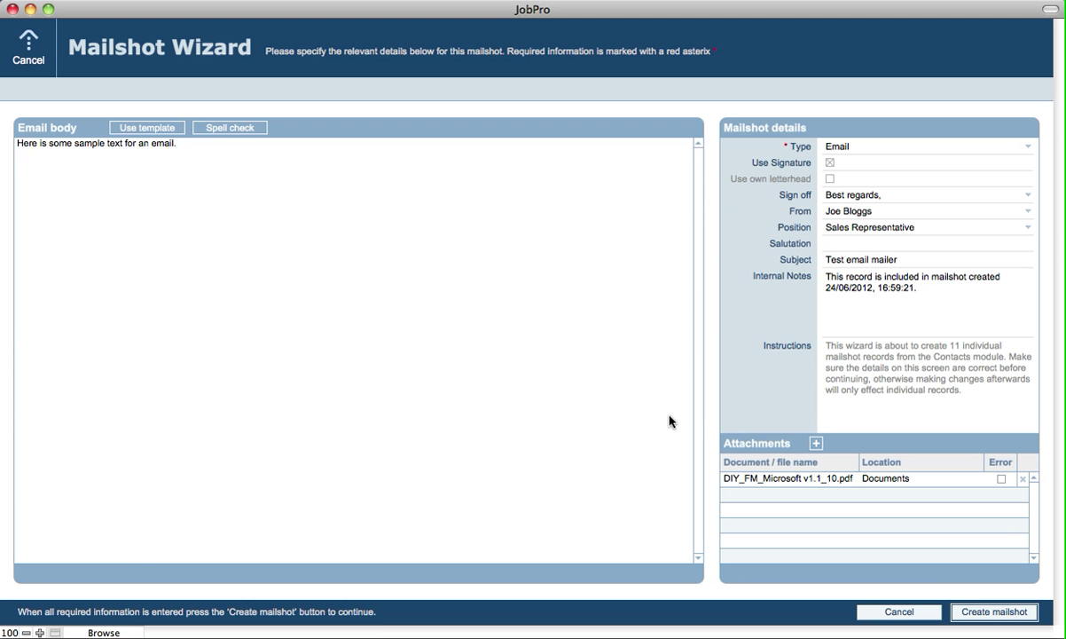
- Create the mailshot records and dismiss the completion message to reach the email list
left_click(981, 614)
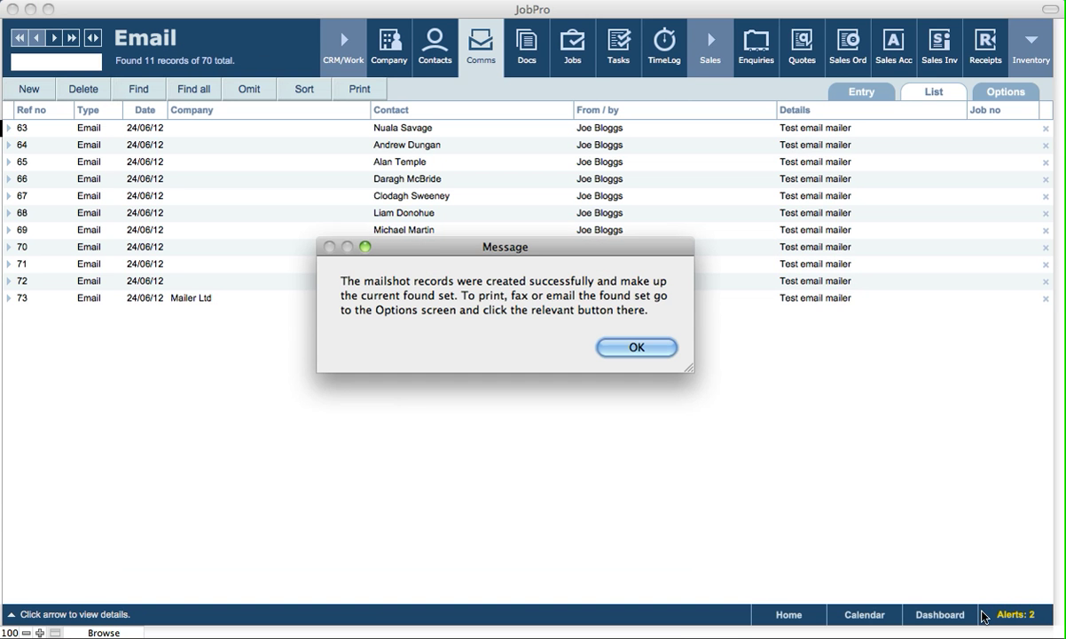
left_click_drag(477, 247, 498, 373)
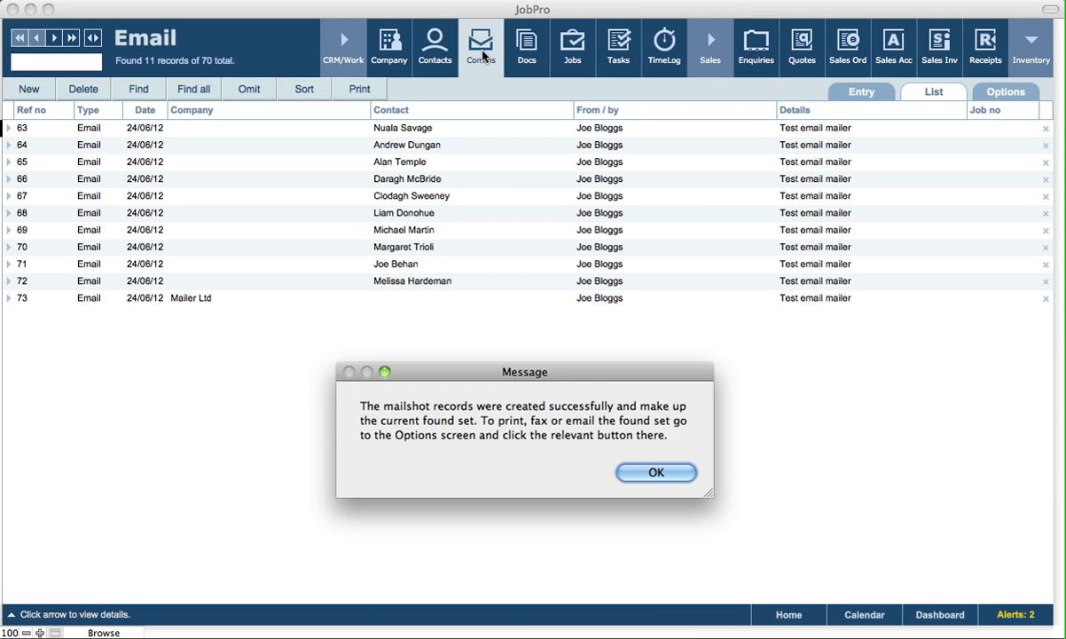
left_click(648, 474)
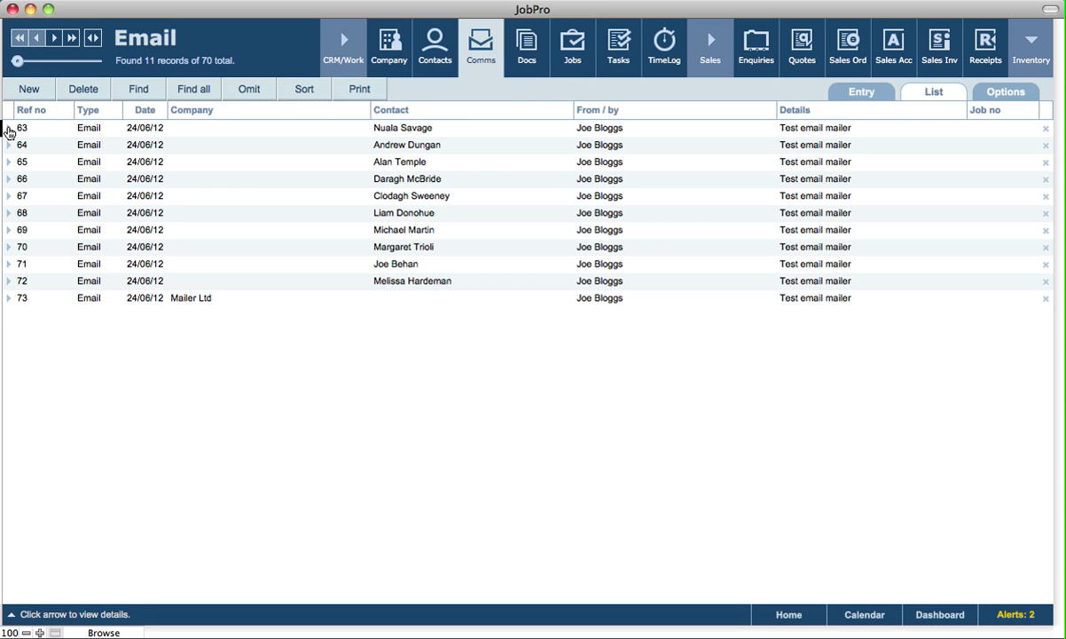
- Open the first mailshot email and examine its details and the sending and printing options for the found set
left_click(9, 131)
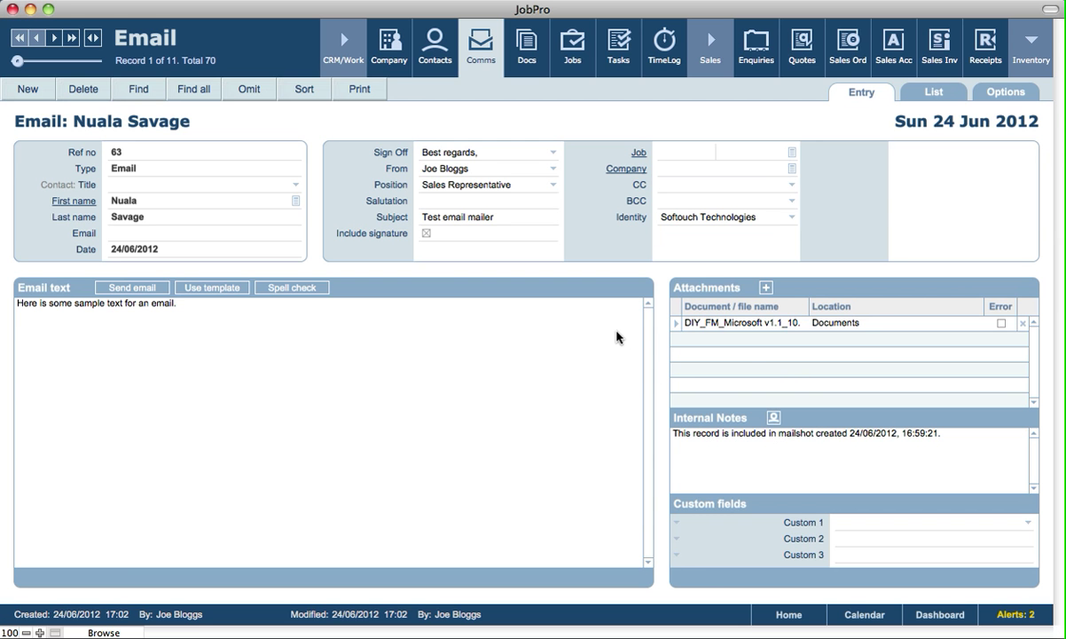
left_click(998, 92)
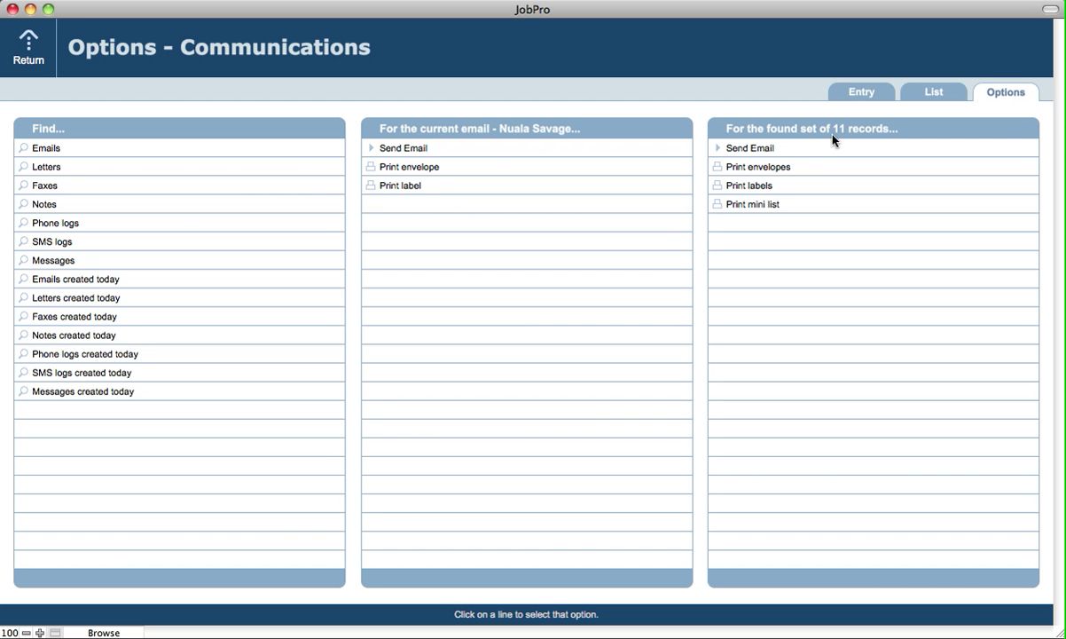
left_click(758, 150)
left_click(756, 168)
left_click(34, 60)
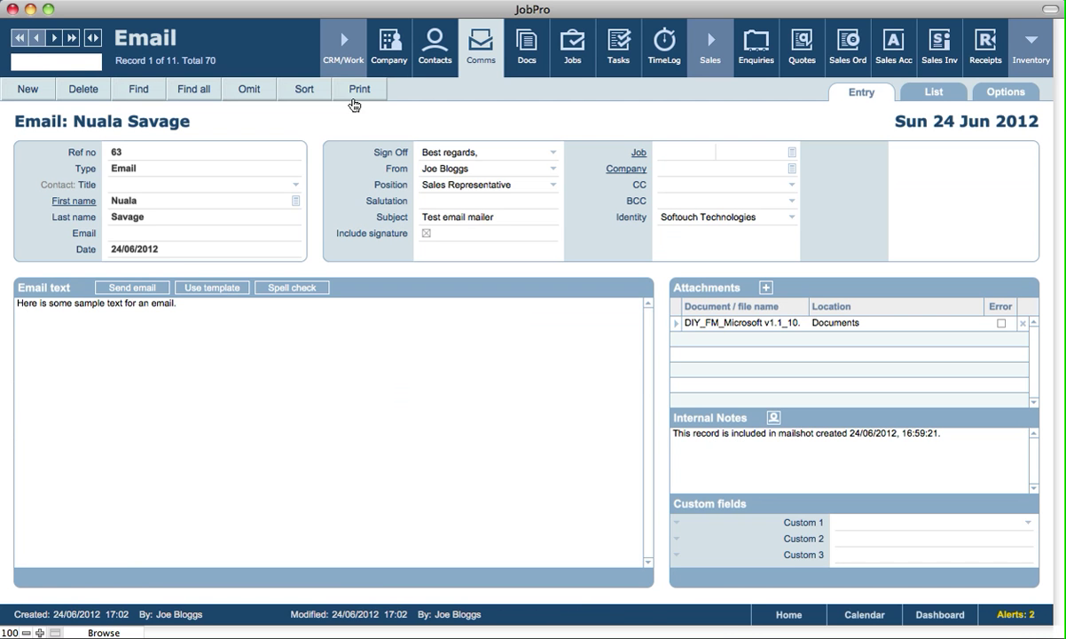
- Return to the contacts and start a group SMS for the found set, skipping records without a mobile number
left_click(426, 52)
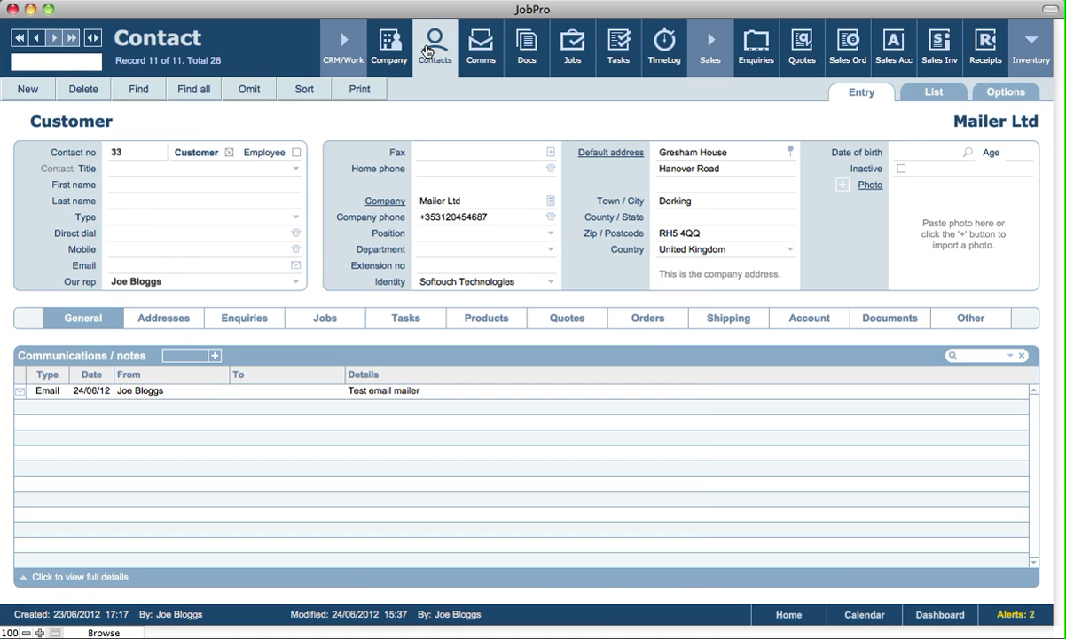
left_click(1022, 97)
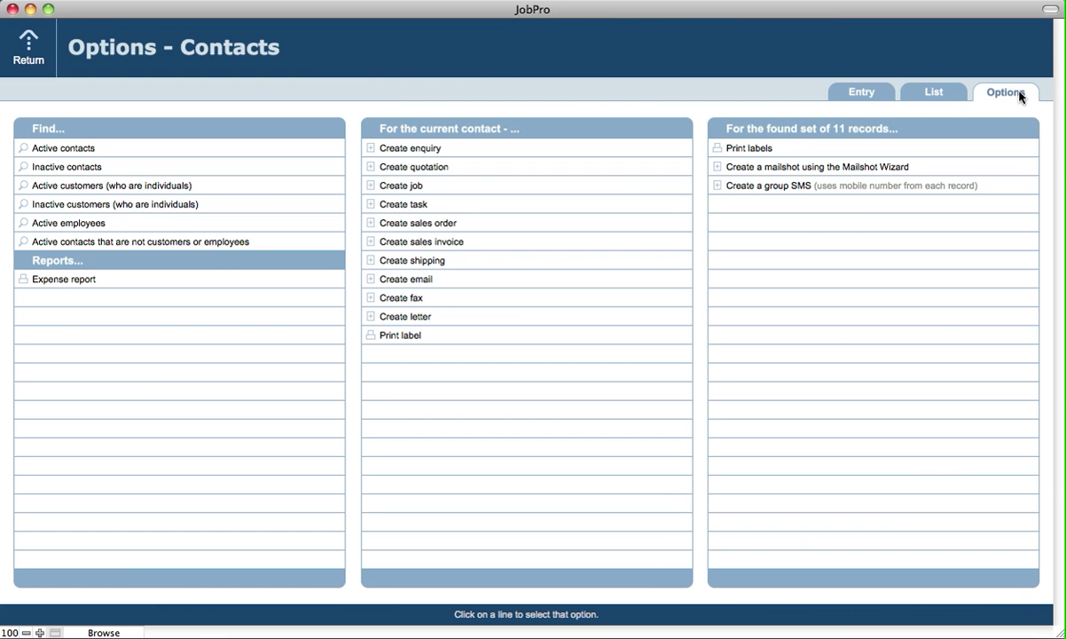
left_click(774, 189)
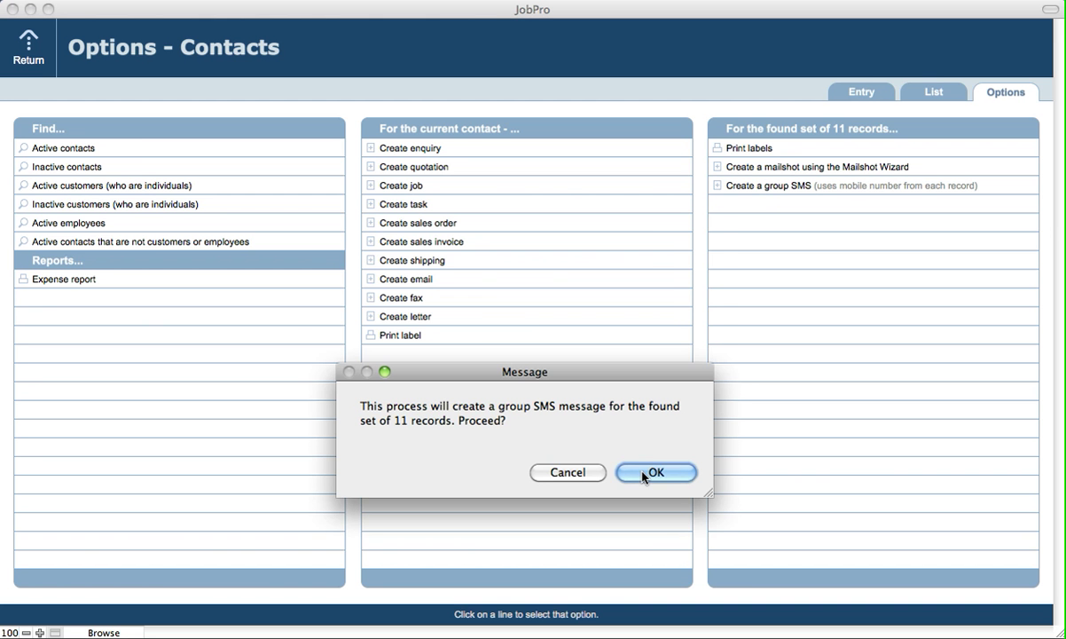
left_click(646, 473)
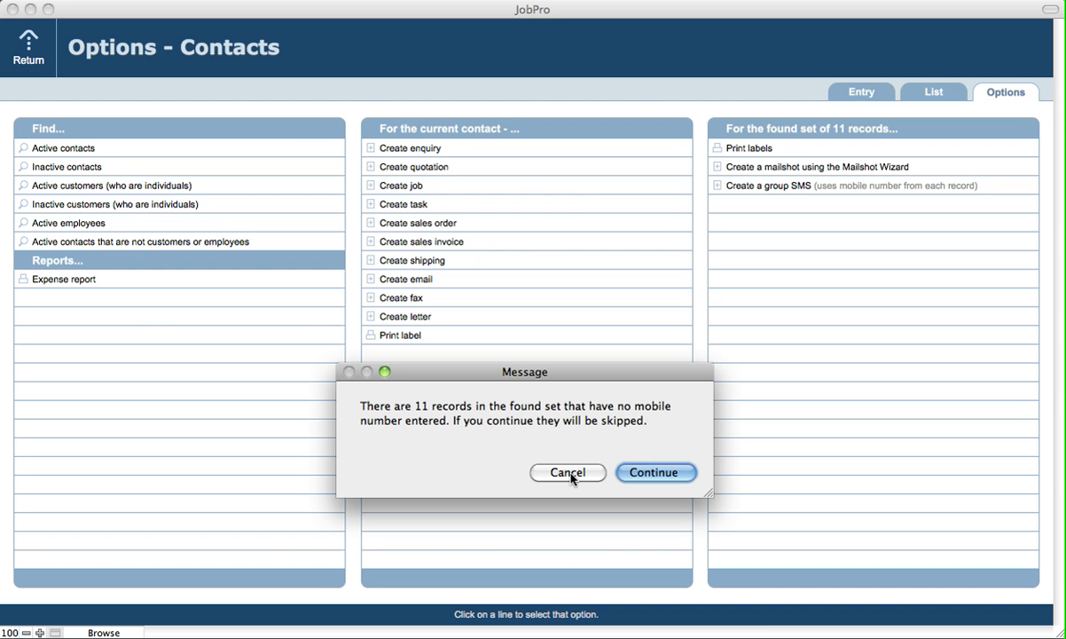
left_click(657, 472)
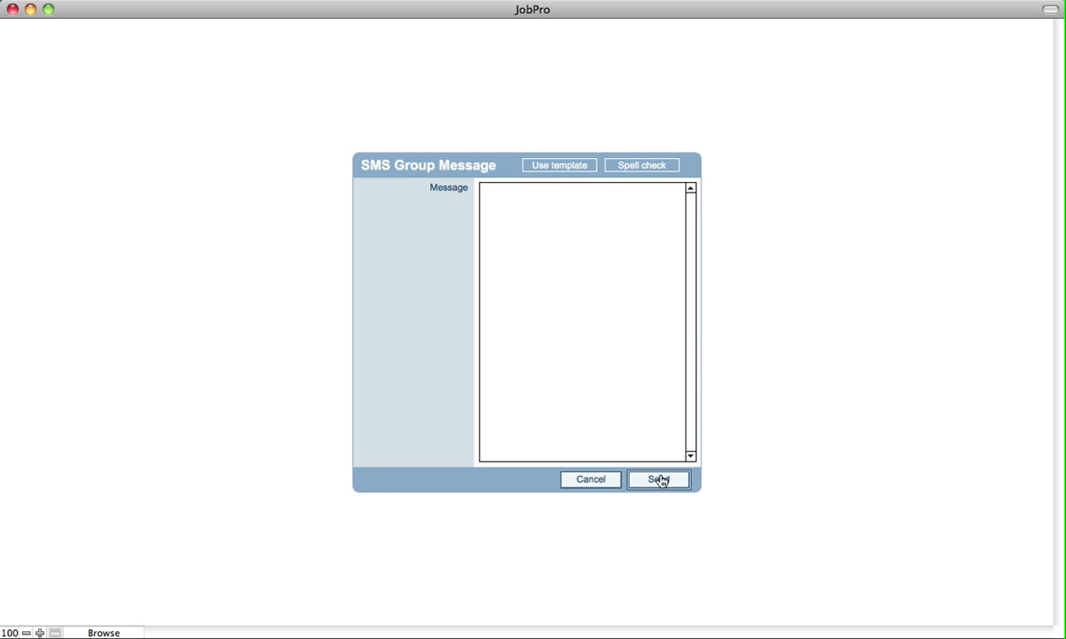
- Cancel the group SMS message, review the mailshot email in the communications module, and return to the contact record
left_click(608, 481)
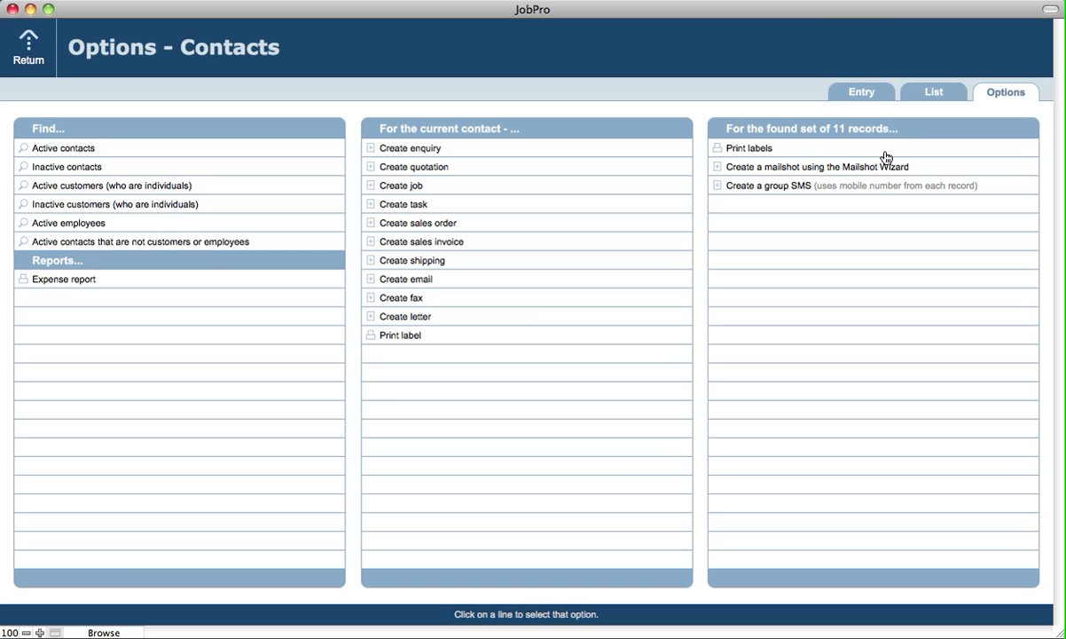
left_click(853, 93)
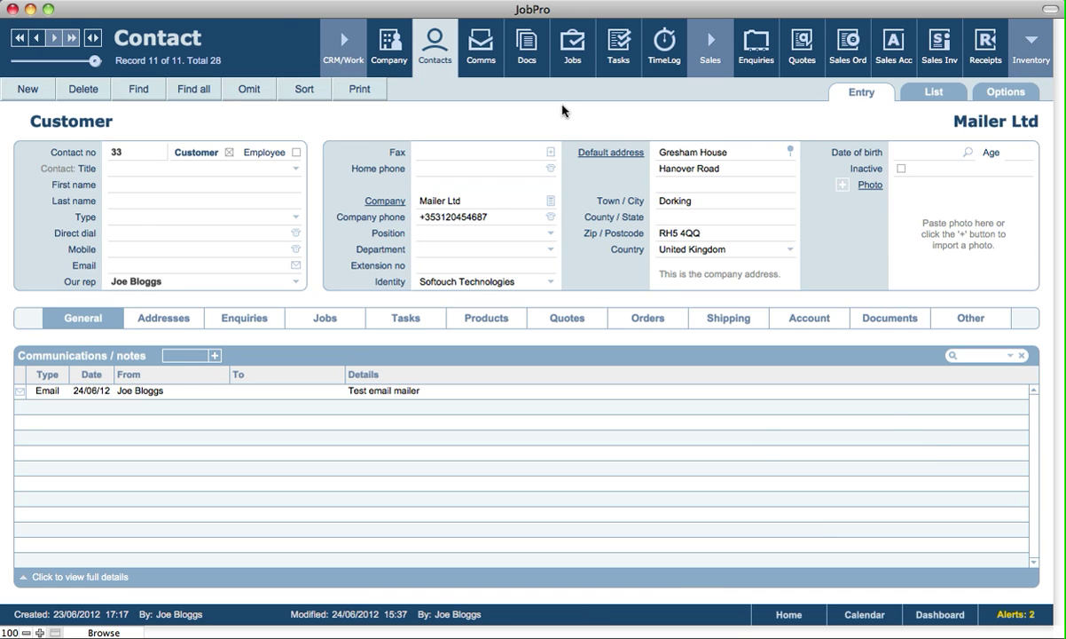
left_click(479, 62)
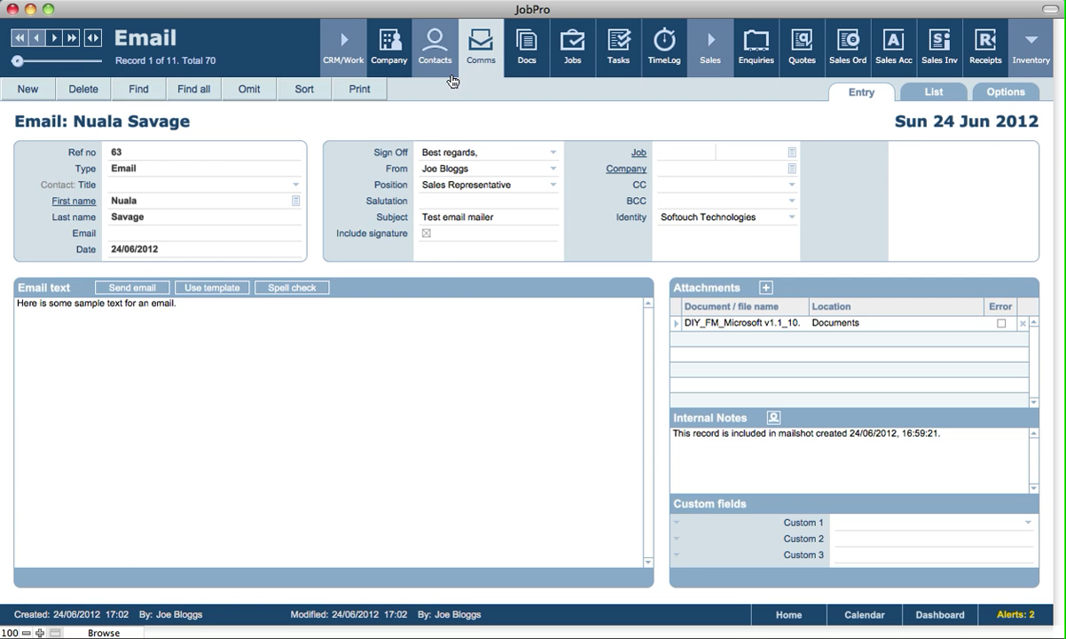
left_click(440, 57)
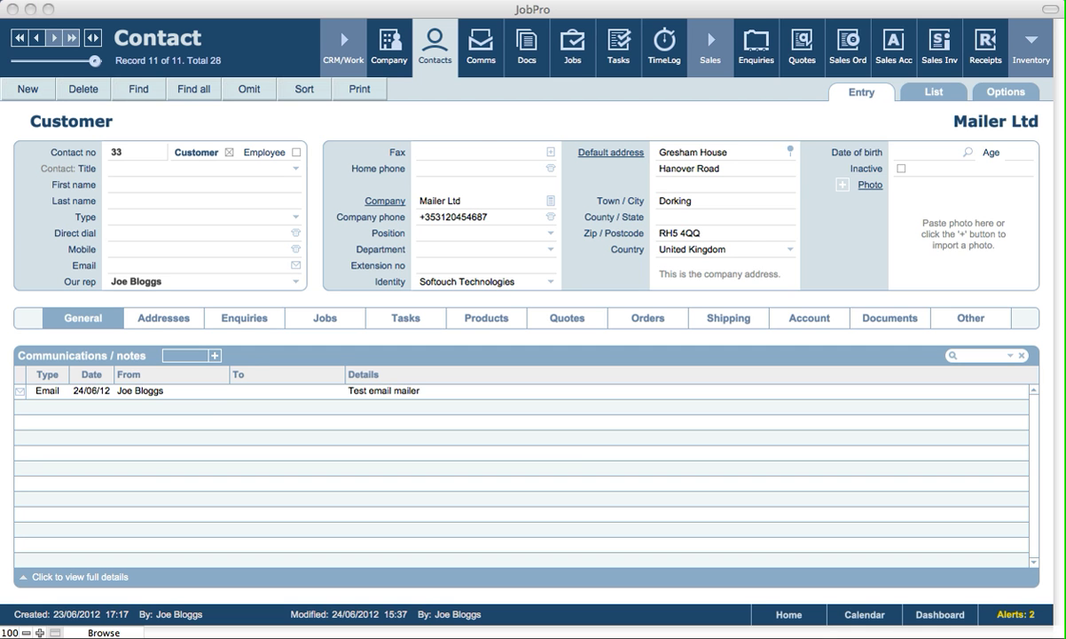
left_click(632, 129)
left_click(1032, 55)
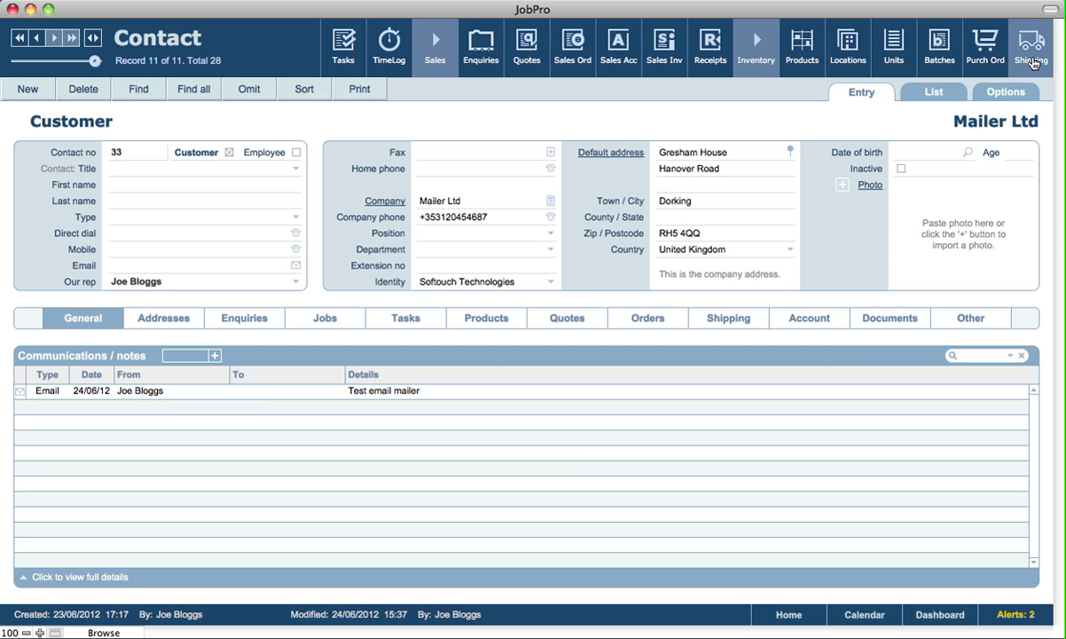
left_click(756, 59)
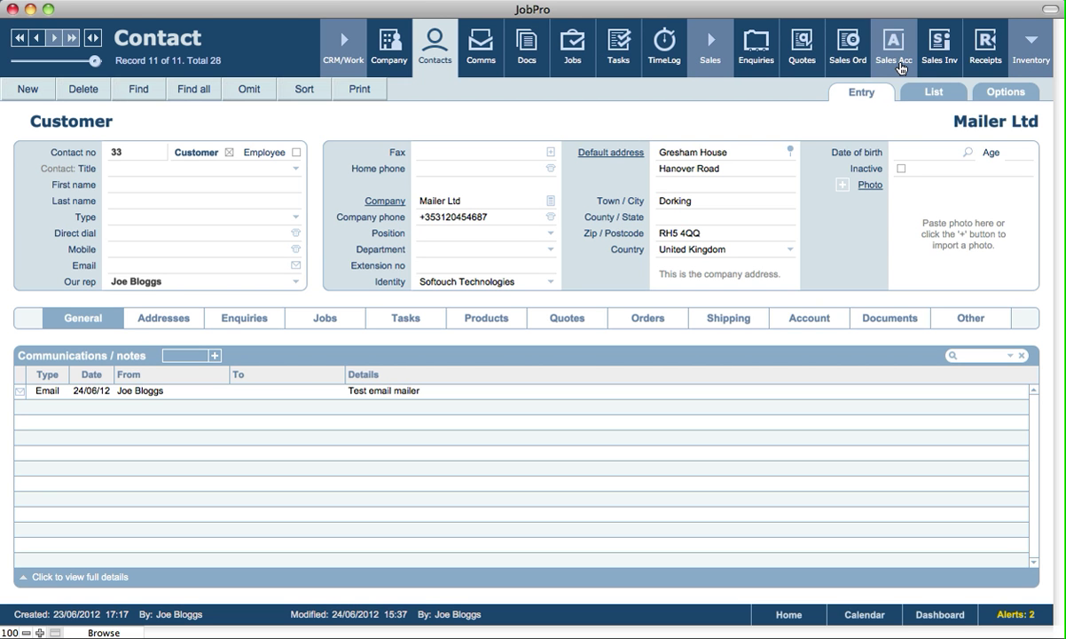
- Open the enquiries module and examine its mailshot and group SMS options for the found set, then return to the enquiry record
left_click(758, 49)
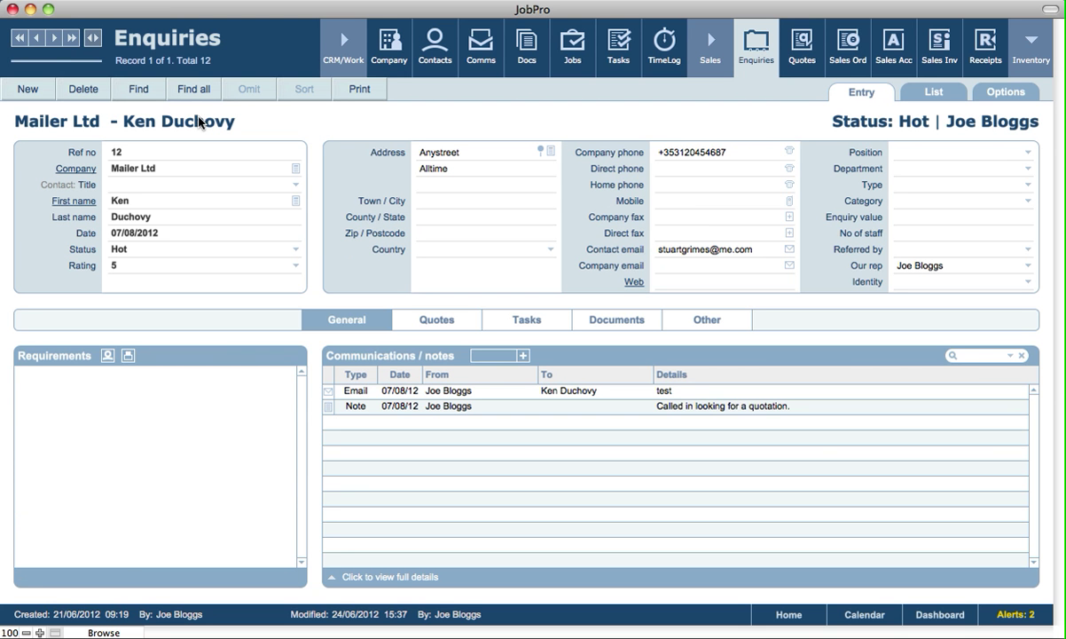
left_click(994, 100)
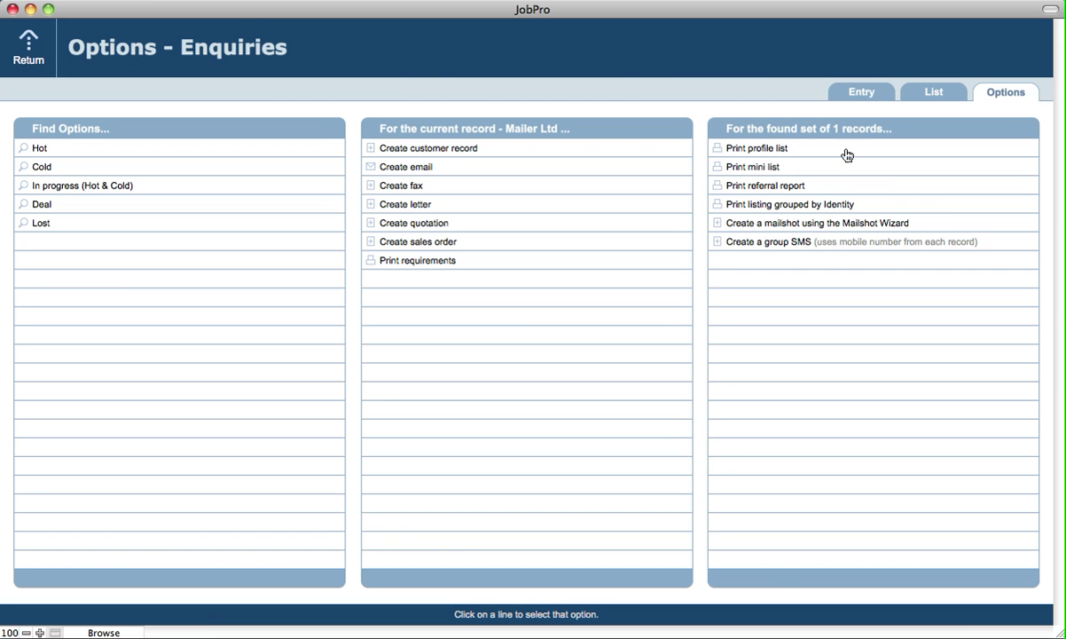
left_click(862, 93)
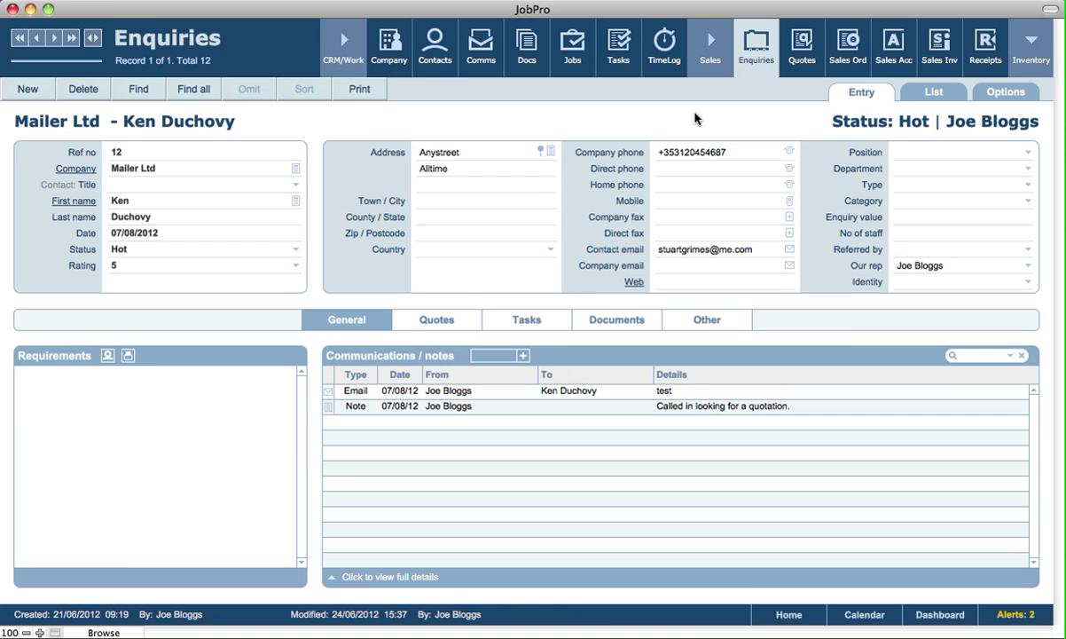
- Open the company module and examine the mailshot and related individuals options for the found set
left_click(389, 62)
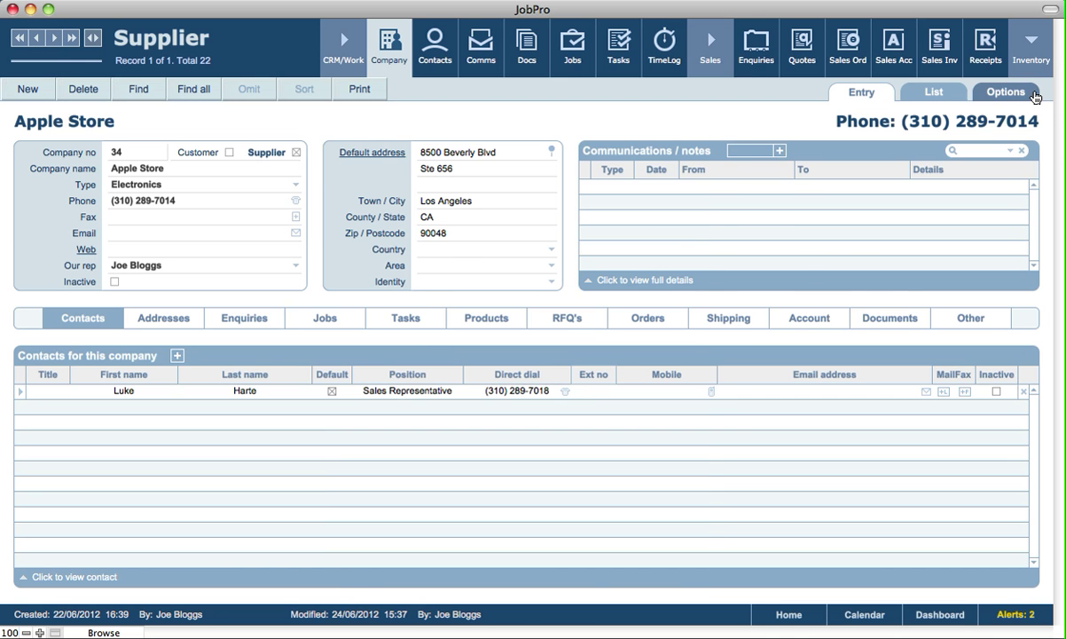
left_click(1033, 93)
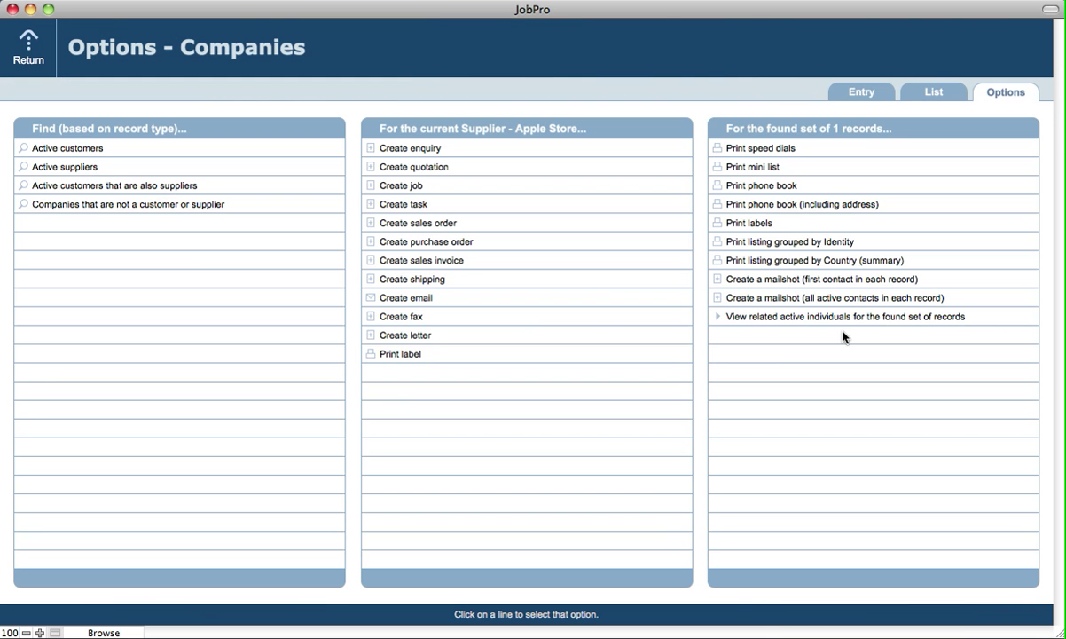